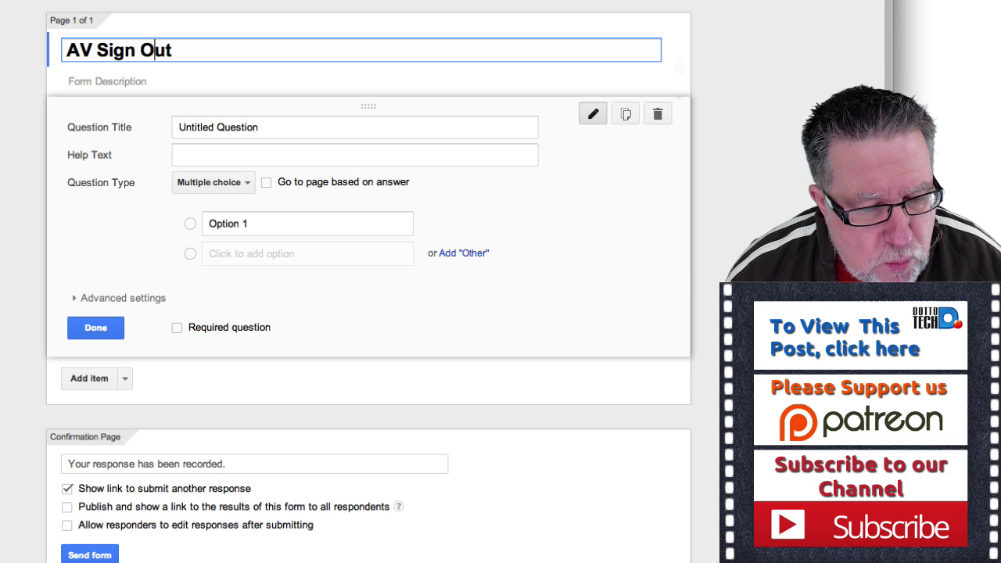
Change the first question's type to Text for a short answer.
scroll(368, 281, down, 1)
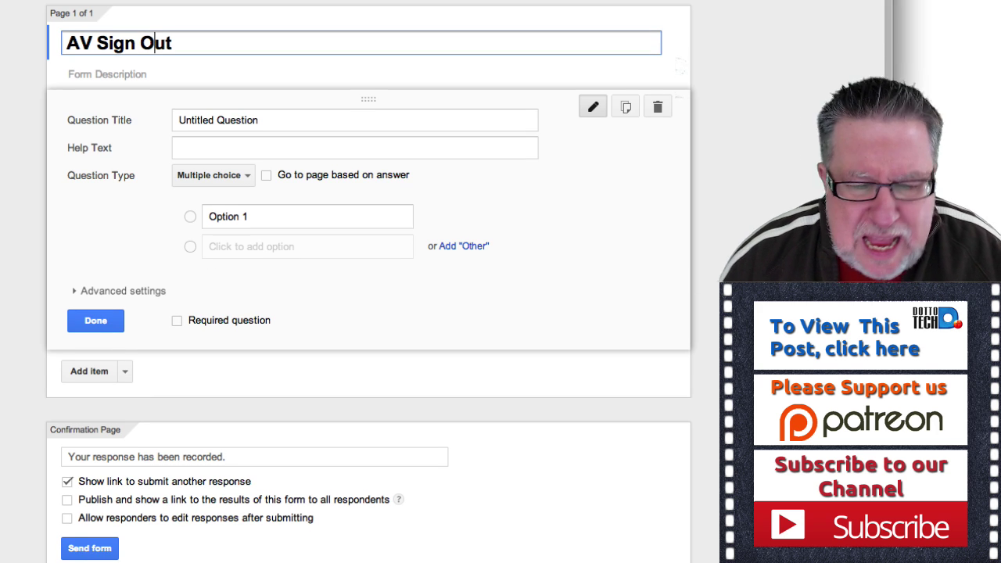
scroll(367, 282, down, 1)
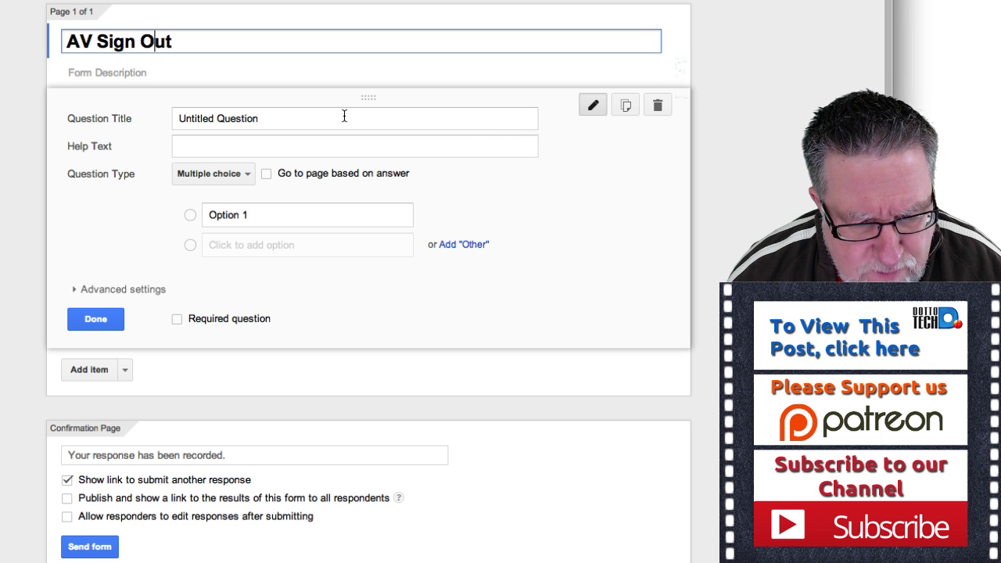
click(367, 114)
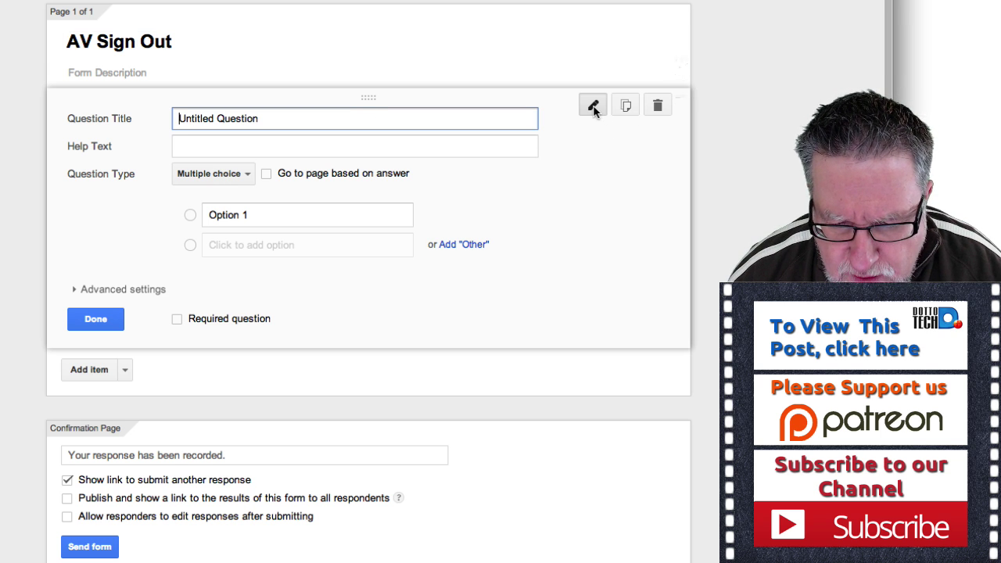
click(224, 184)
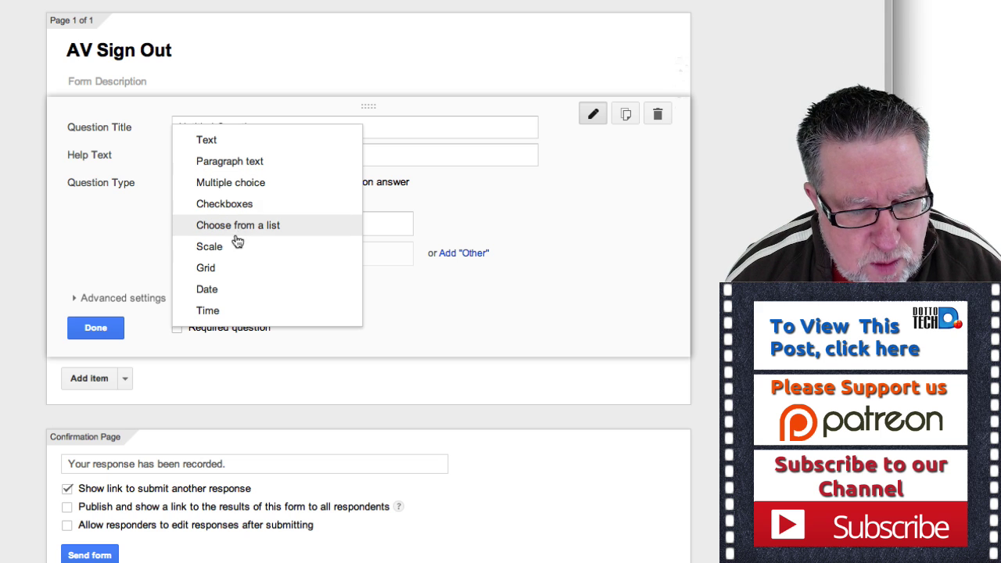
click(242, 148)
Replace the placeholder title with 'Name:' and save the question.
click(118, 125)
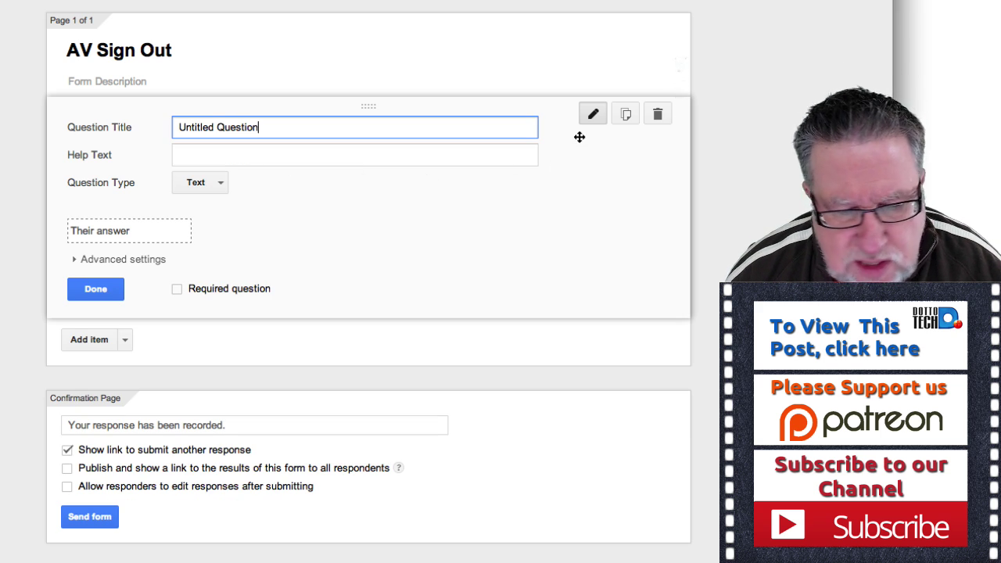
double_click(102, 129)
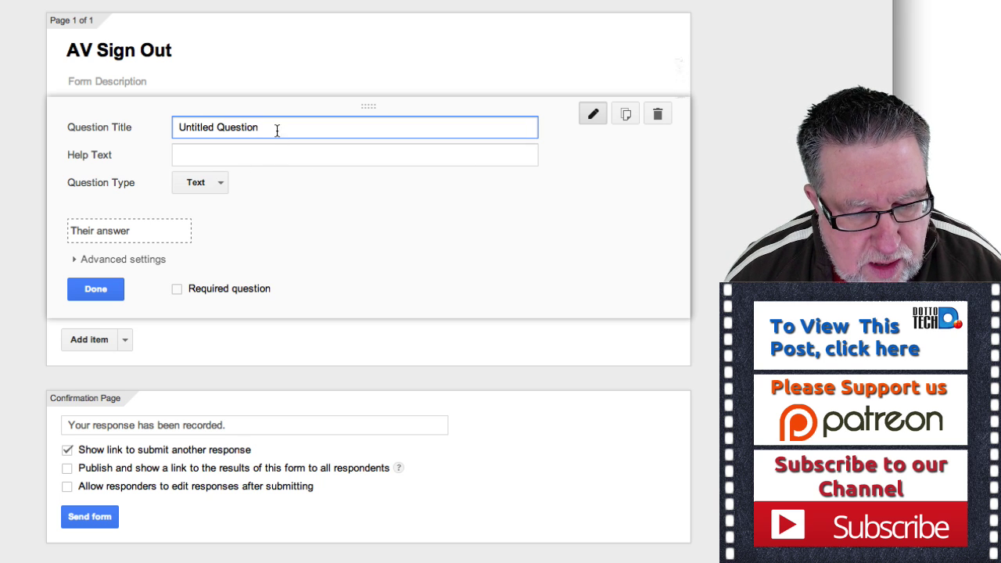
drag(274, 127, 146, 127)
text(Name)
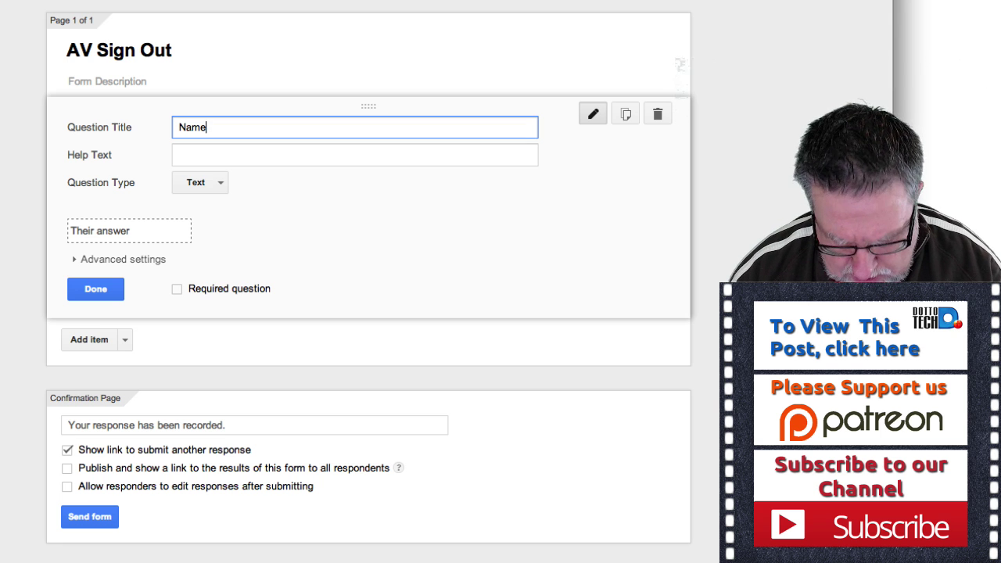
text(:)
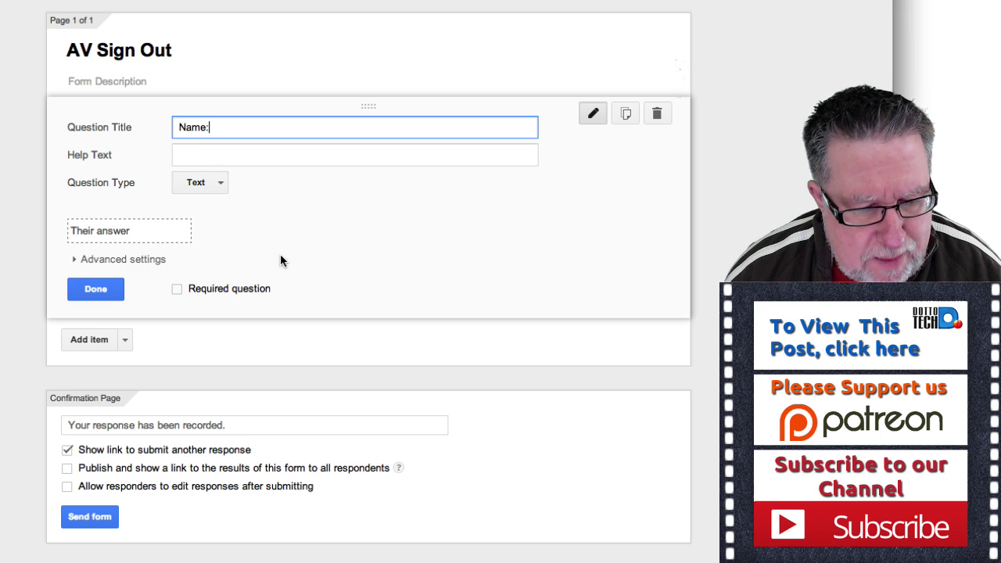
click(112, 291)
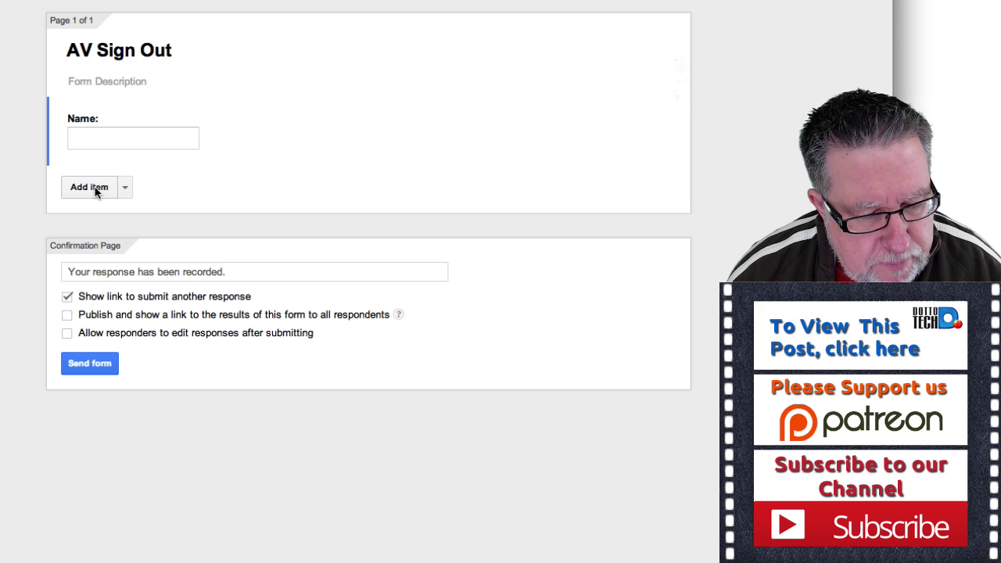
click(89, 188)
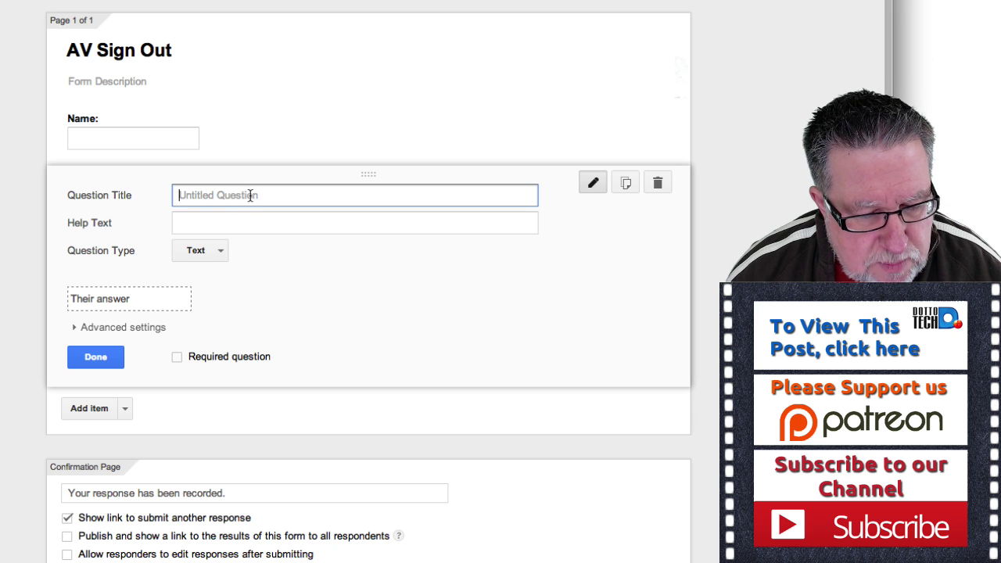
Title the new question 'What Gear do you want'.
click(221, 251)
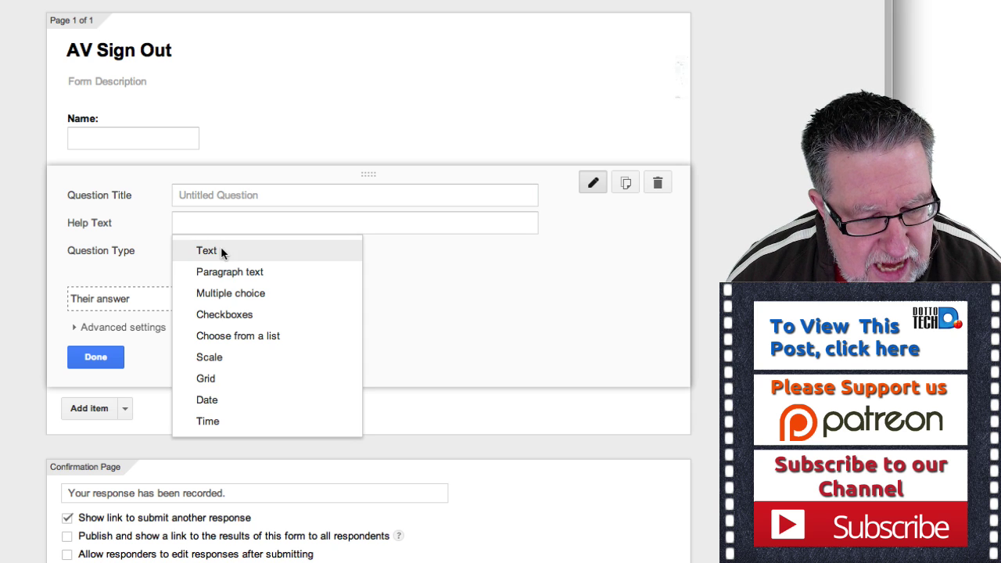
click(242, 295)
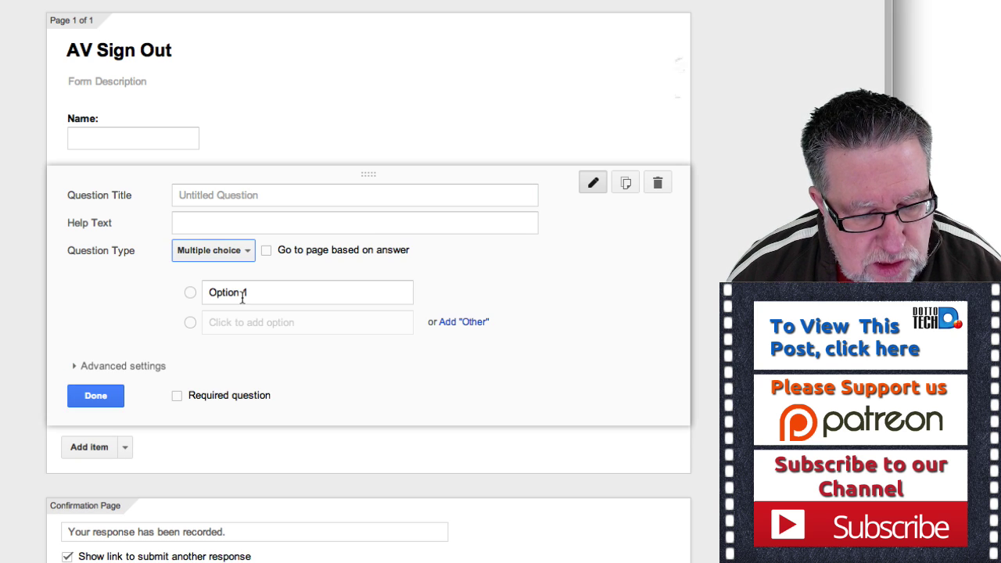
click(232, 200)
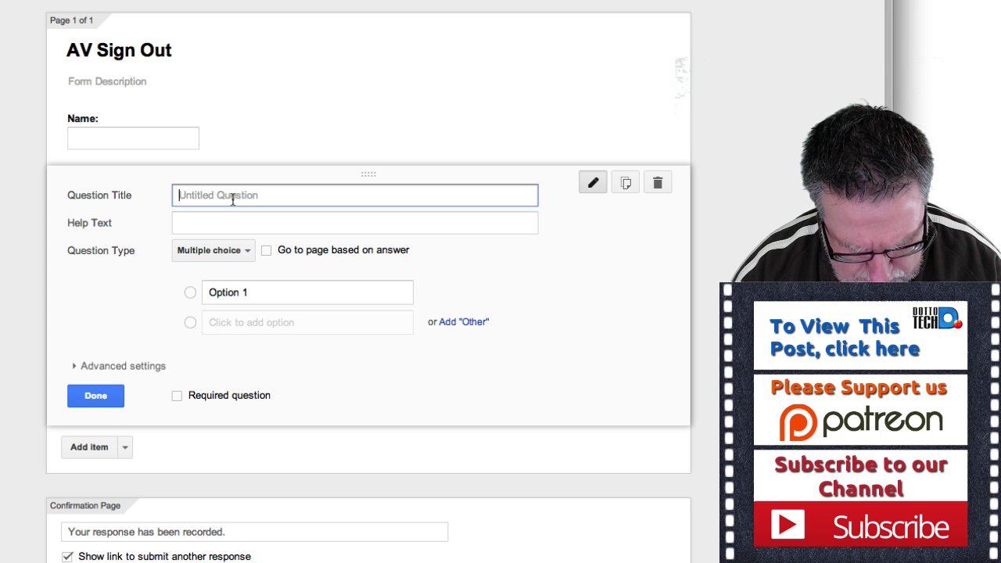
text(What Gear do you Want)
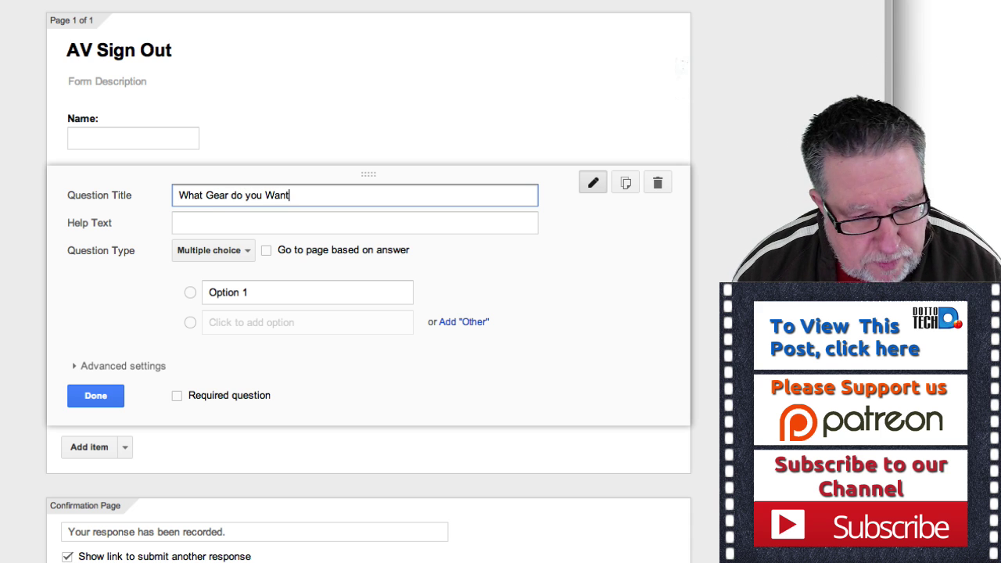
double_click(267, 196)
text(want)
Enter 'Projector' as the first choice and switch the question to Checkboxes.
click(189, 292)
click(238, 296)
text(Projector)
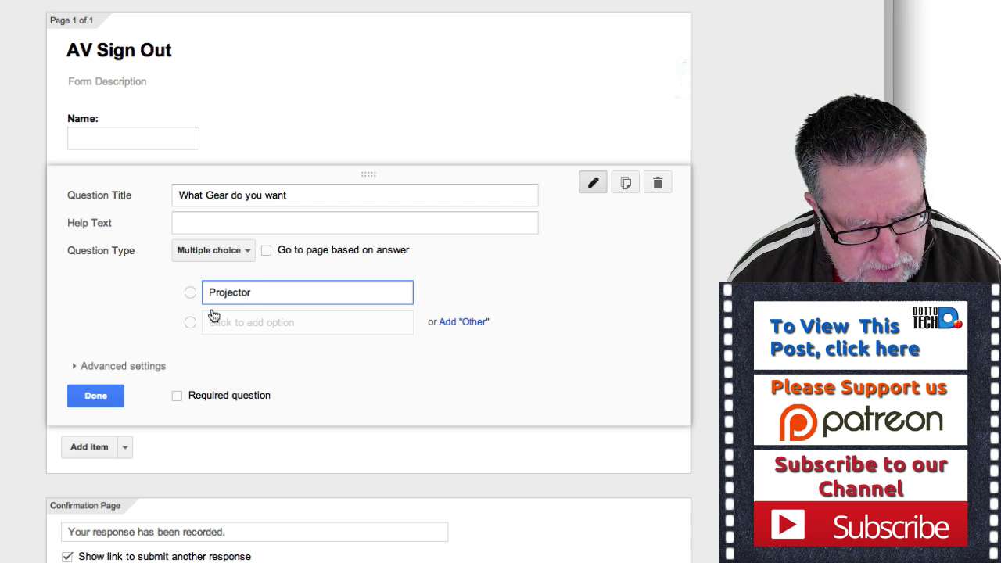
click(222, 251)
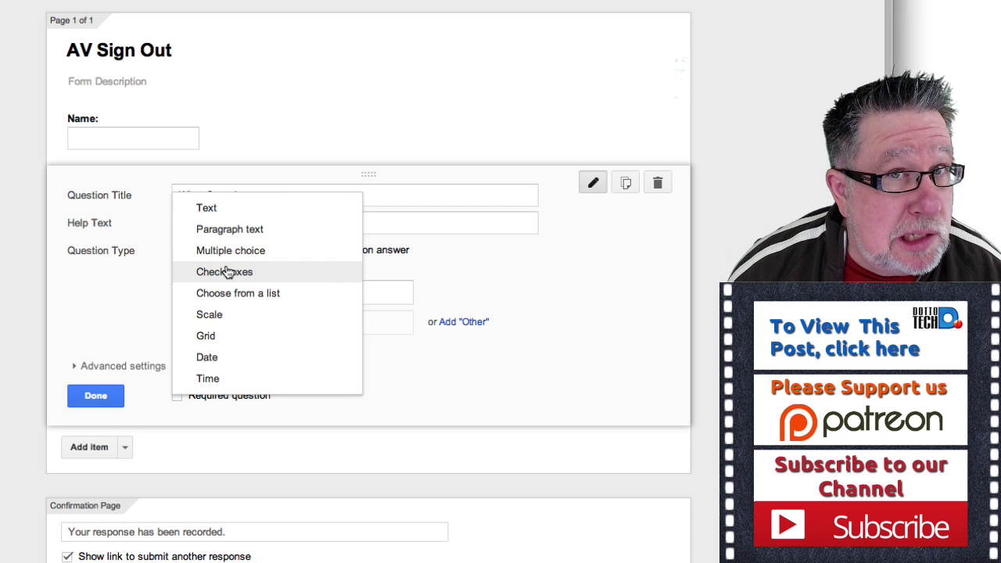
click(225, 271)
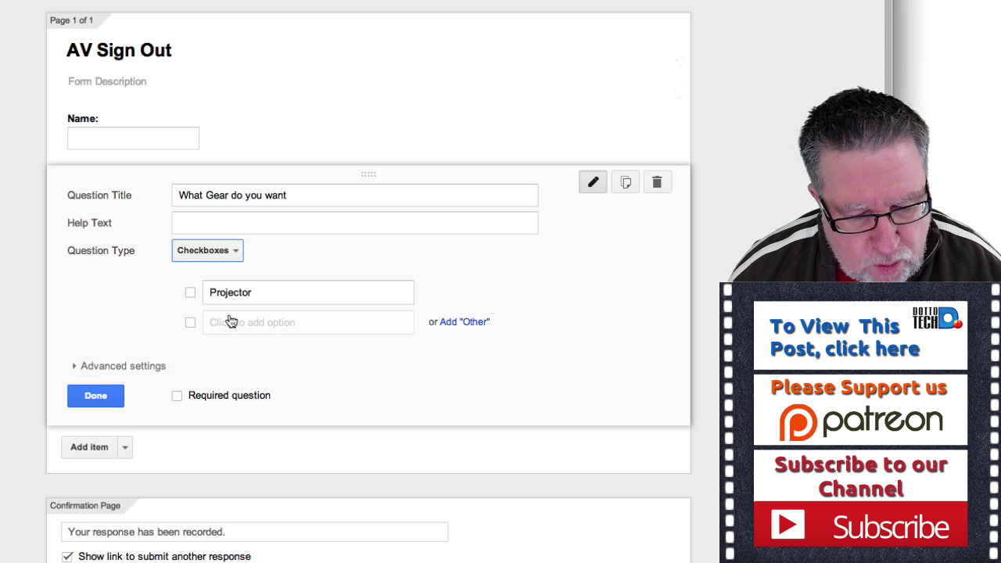
Add 'Microphone' and 'Screen' as the second and third gear choices.
click(225, 326)
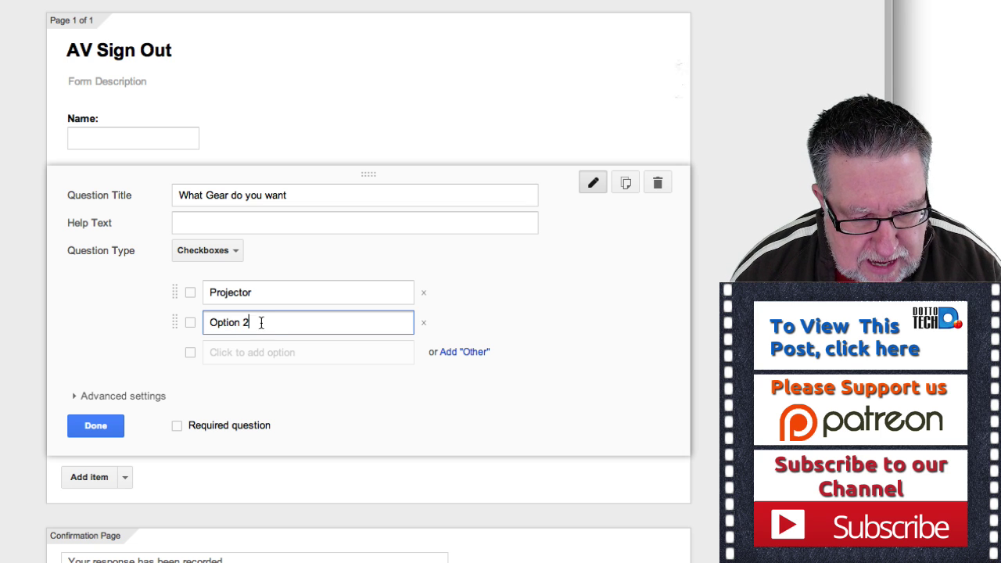
drag(260, 322, 201, 326)
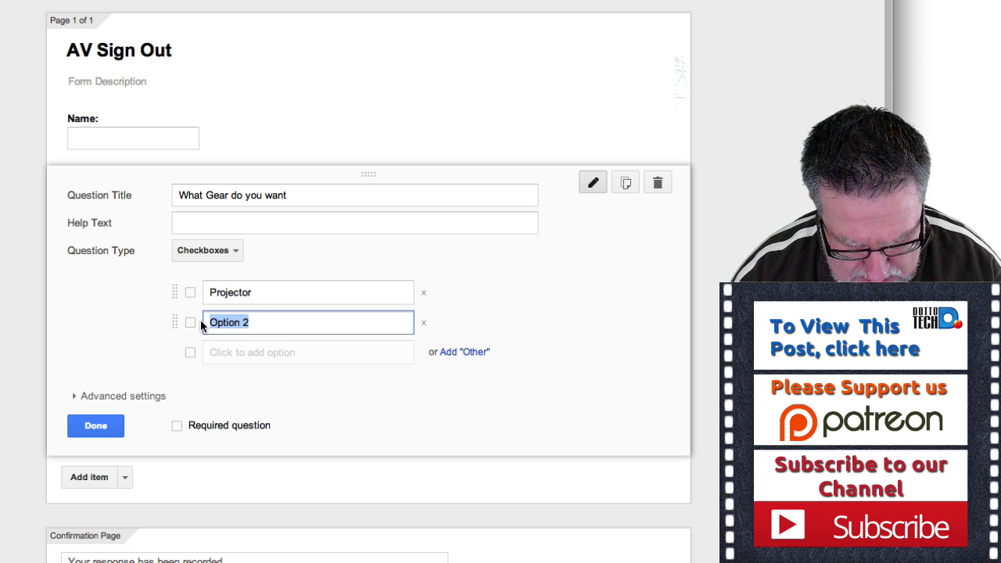
text(Micro)
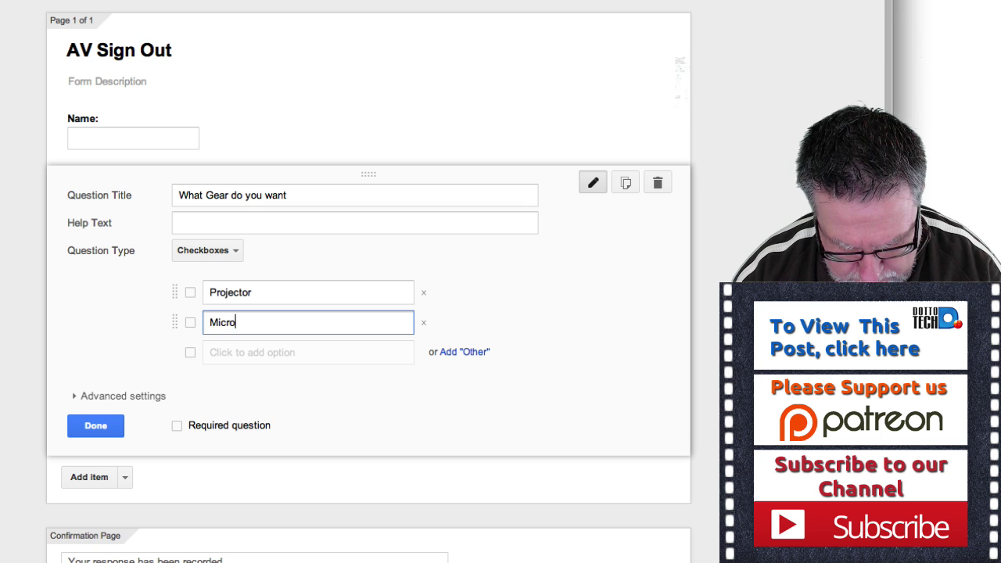
text(phone)
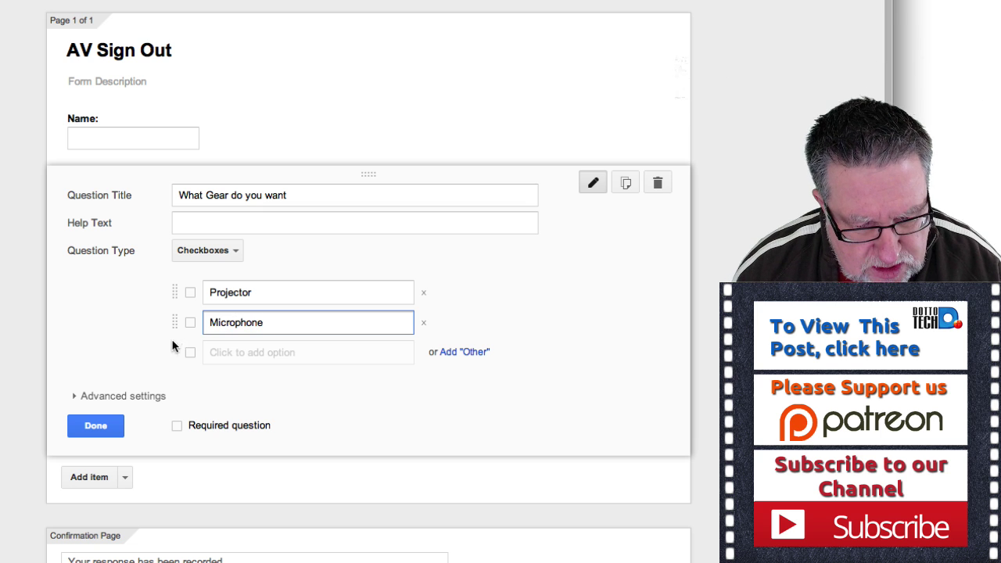
click(276, 369)
click(275, 352)
drag(255, 352, 205, 351)
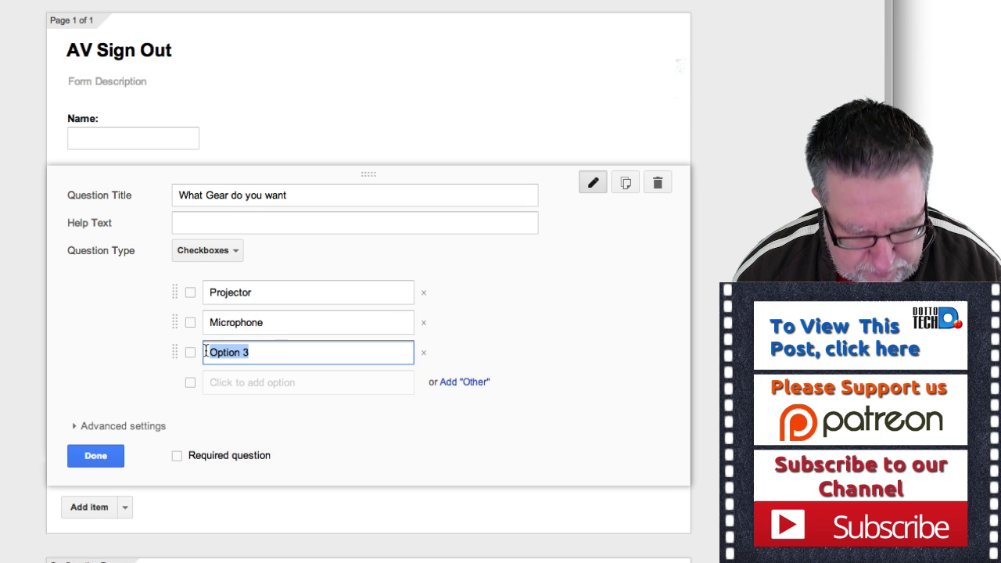
text(Screen)
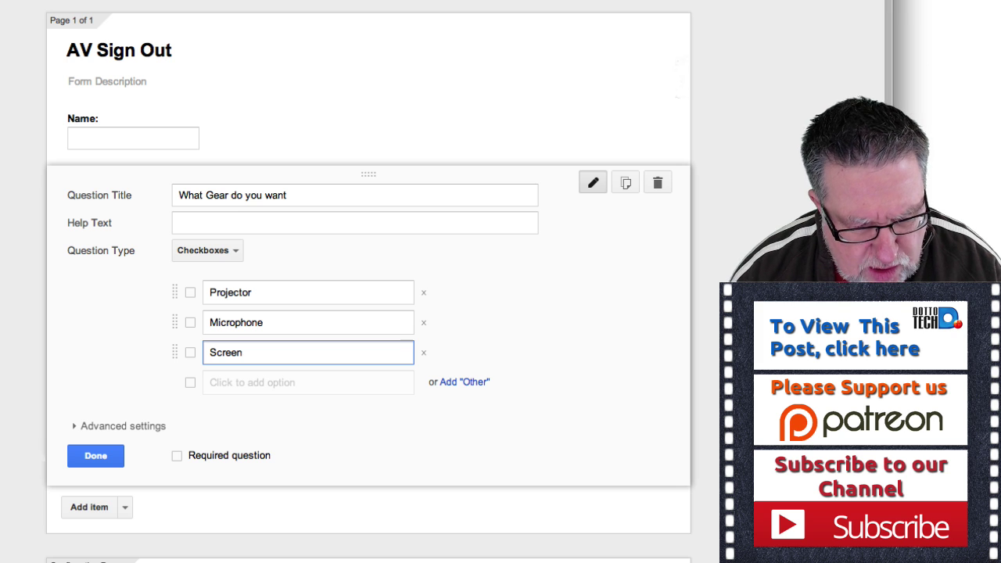
Add 'Powerbar' as the fourth choice, clean up its text, and save the question.
click(259, 383)
text(Powerbar)
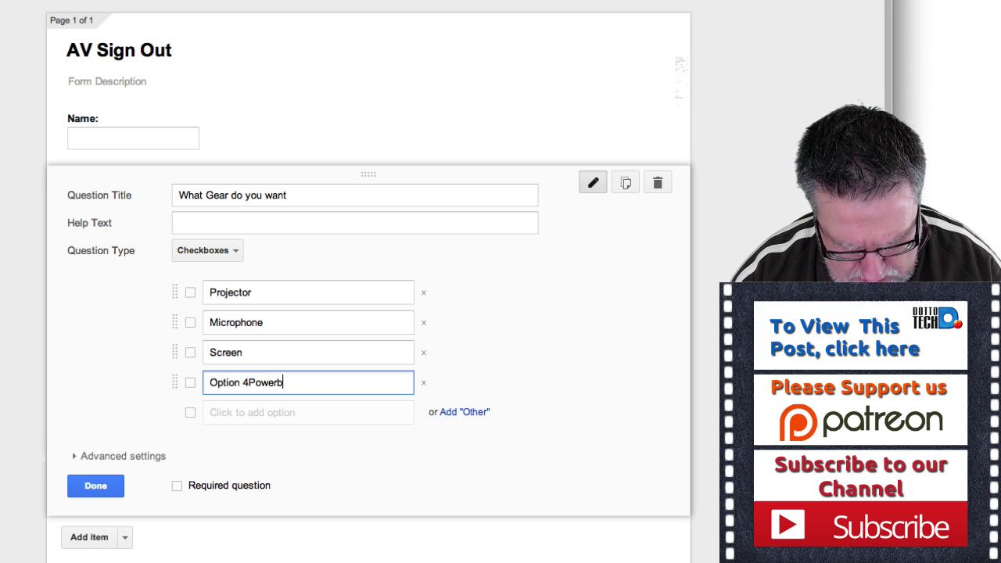
drag(248, 382, 181, 382)
key(BackSpace)
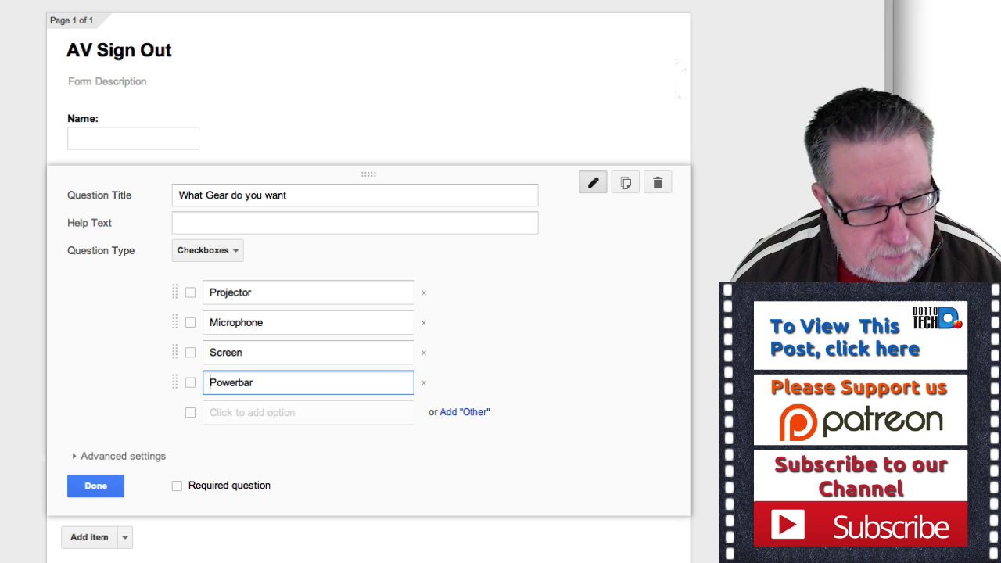
click(77, 486)
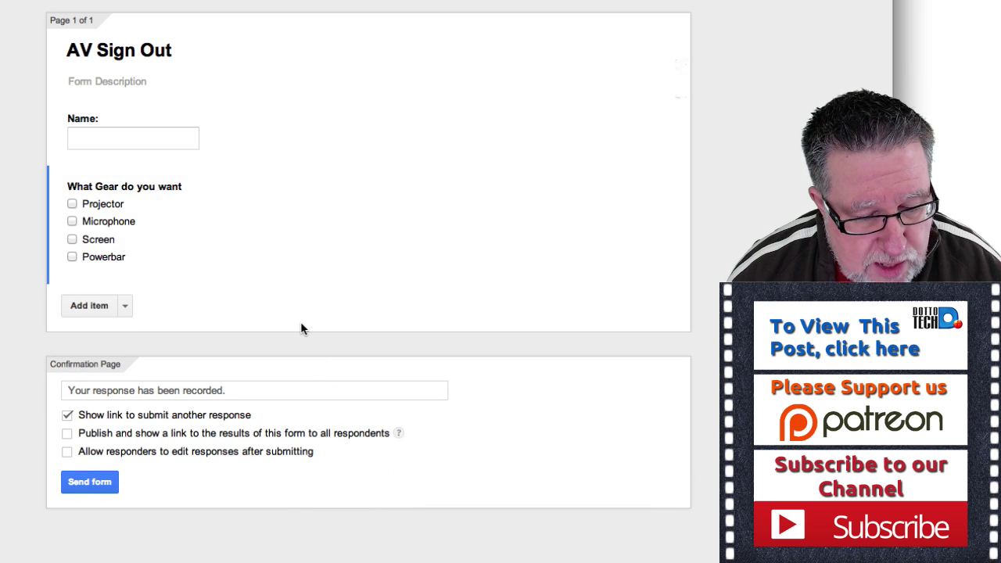
Add a short-text question titled 'Email' and save it.
click(90, 305)
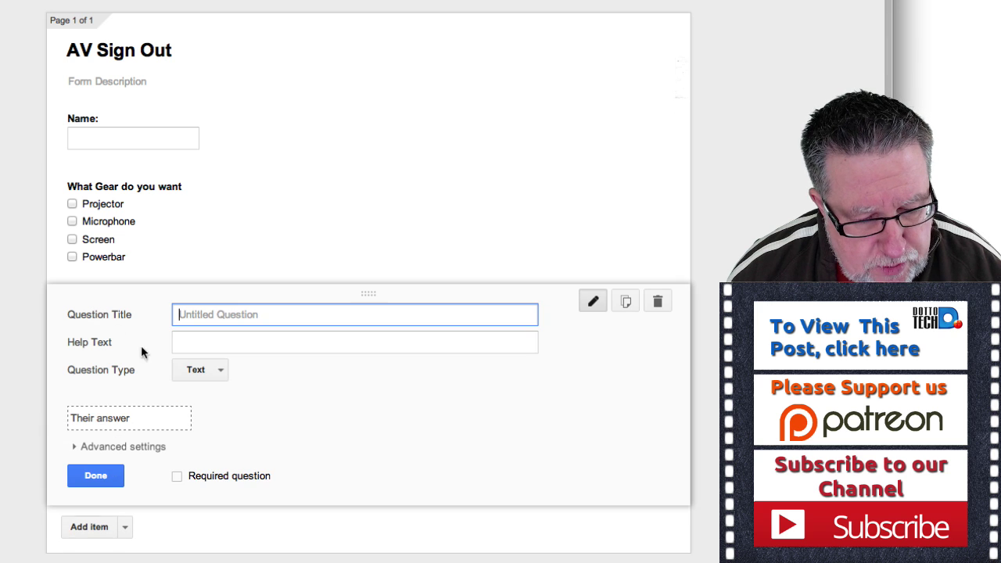
click(222, 371)
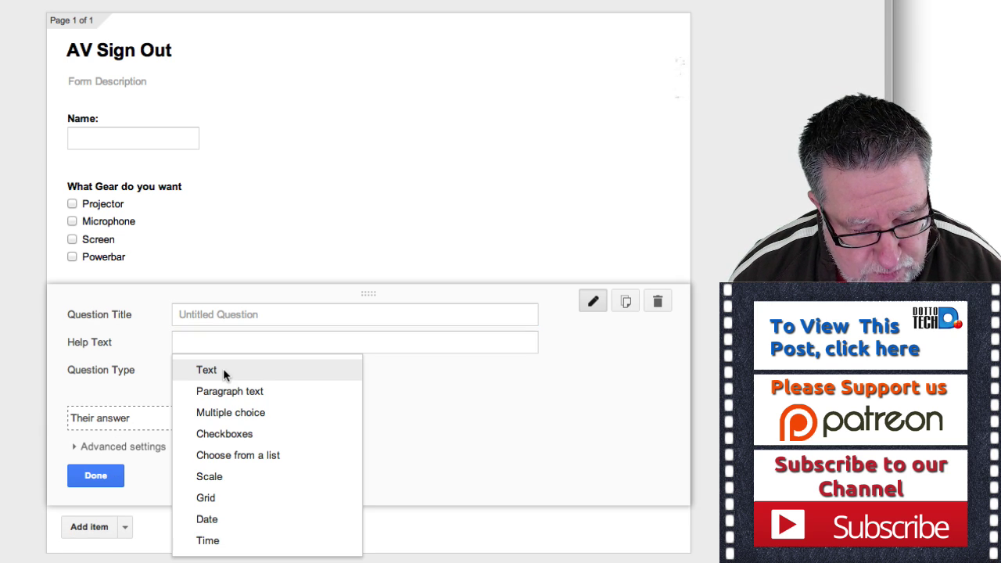
click(229, 308)
text(Email)
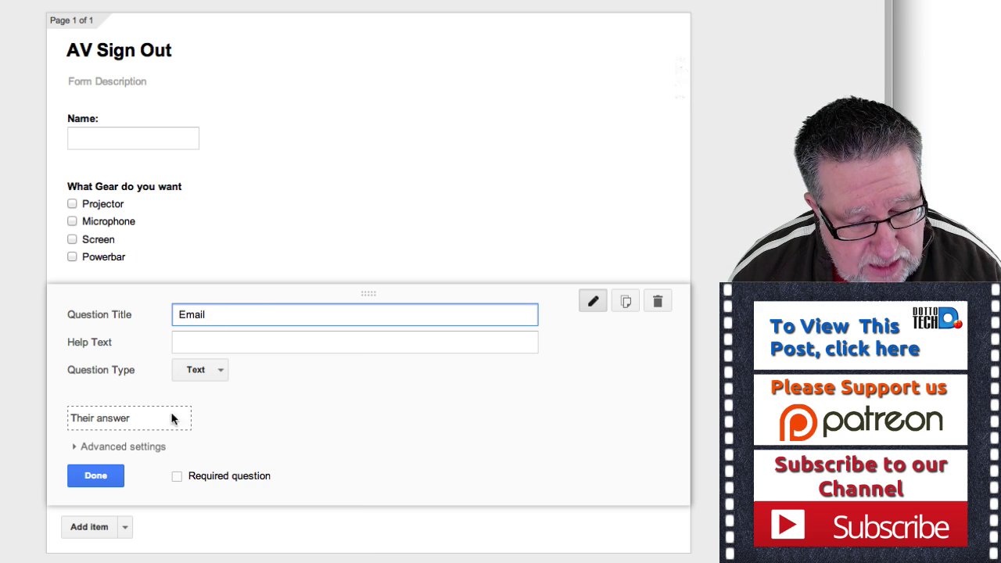
click(96, 474)
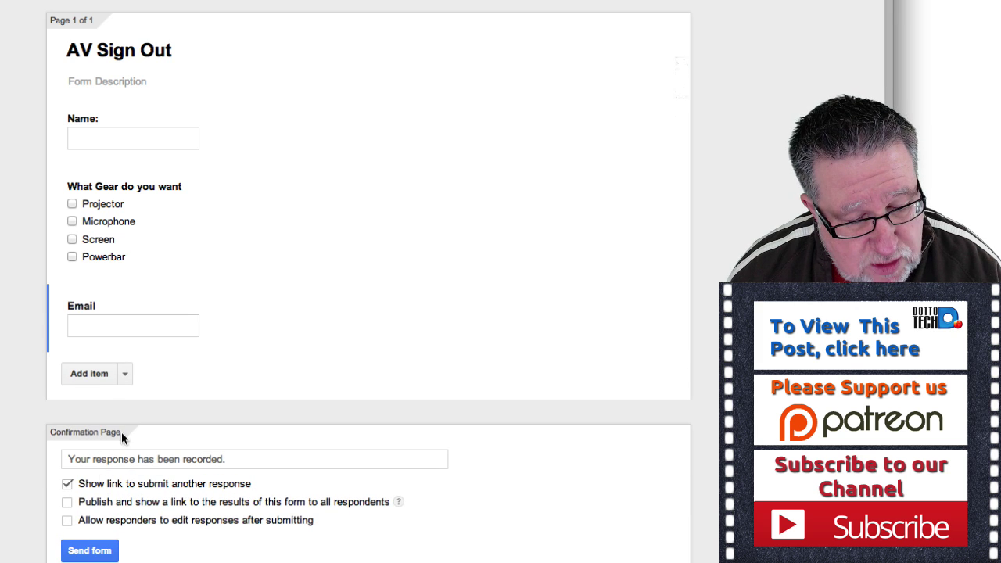
Add another new question and set its type to Date.
click(105, 376)
scroll(208, 415, down, 3)
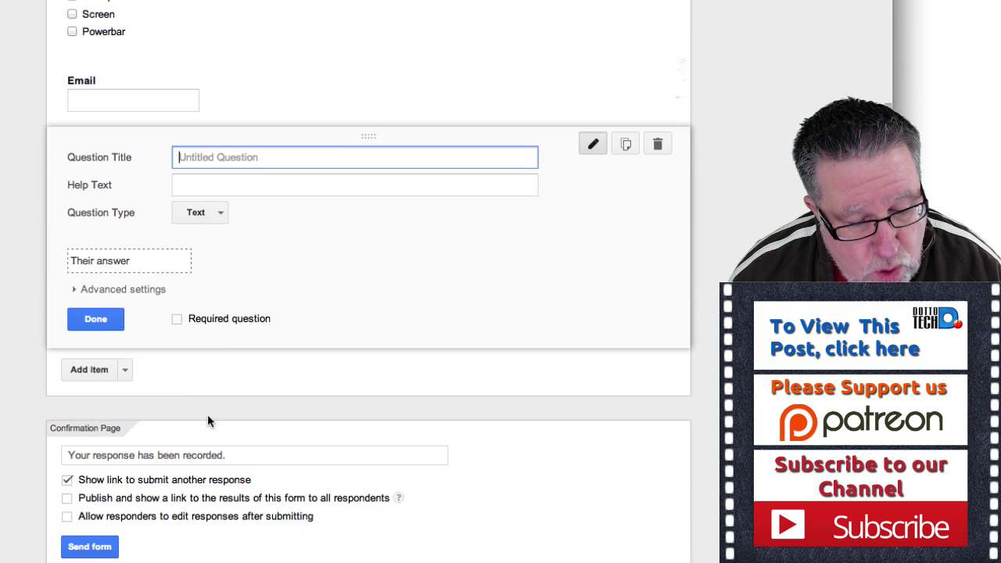
click(197, 215)
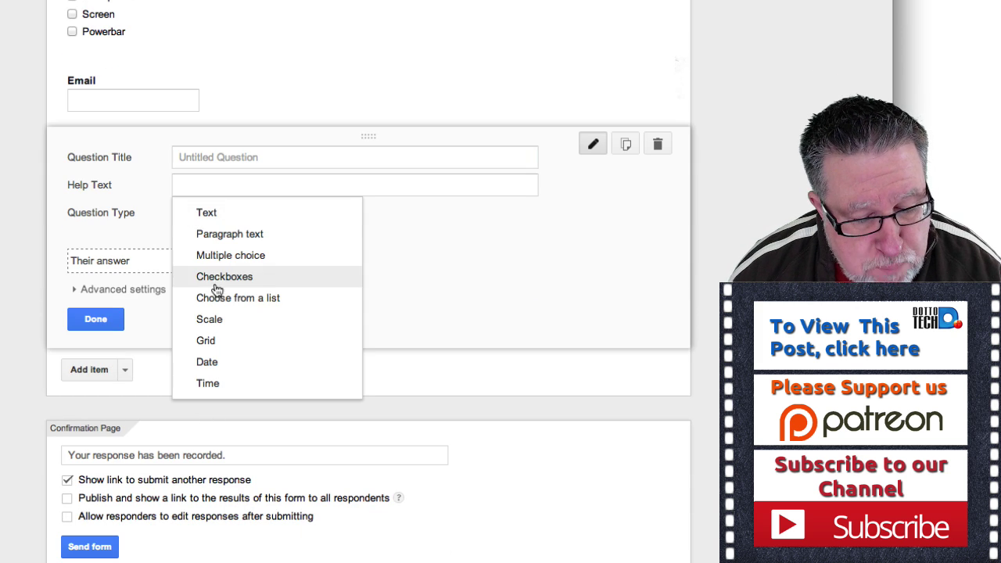
click(208, 362)
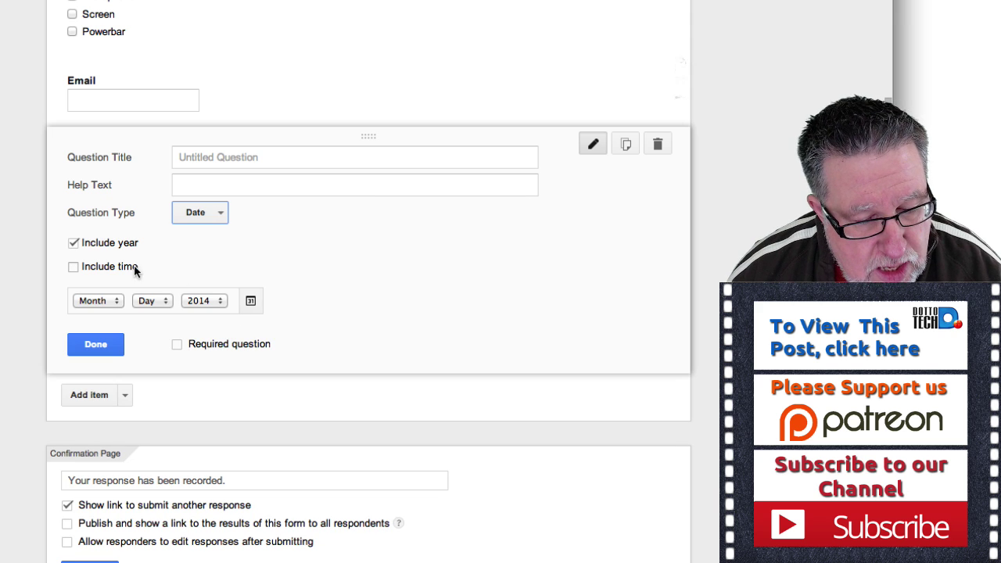
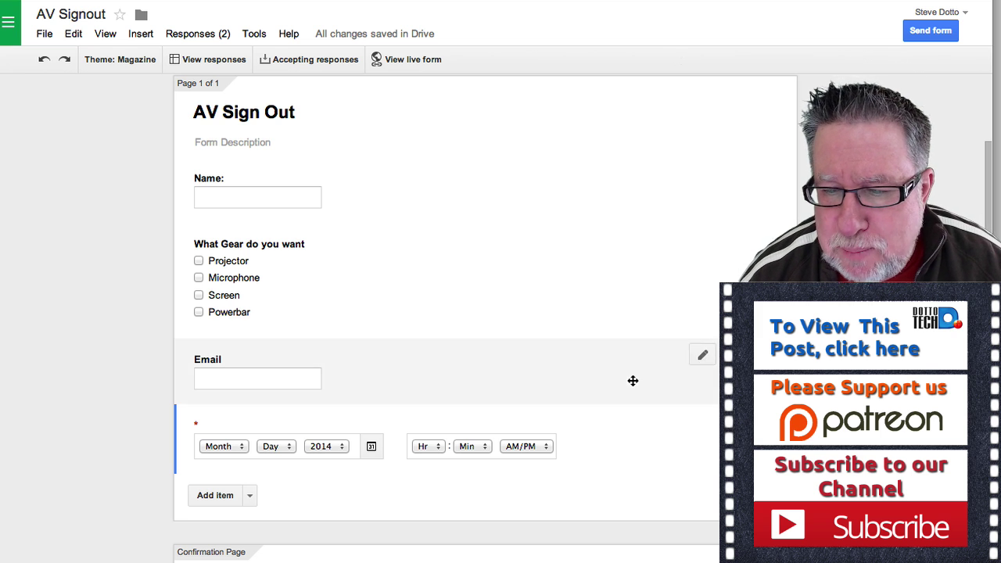
Select the AV Sign Out form's shareable link in the Send form options and copy it.
click(930, 30)
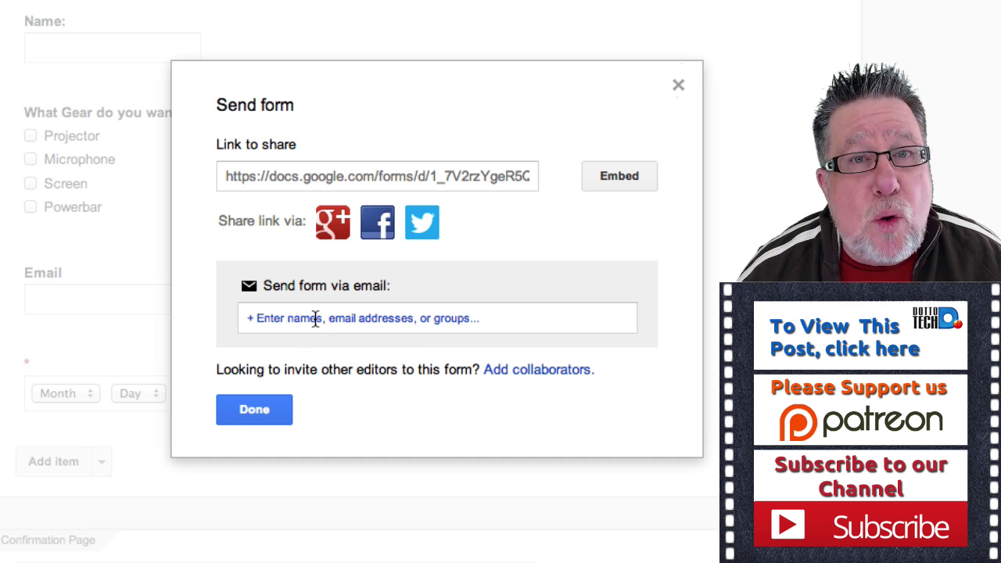
click(337, 178)
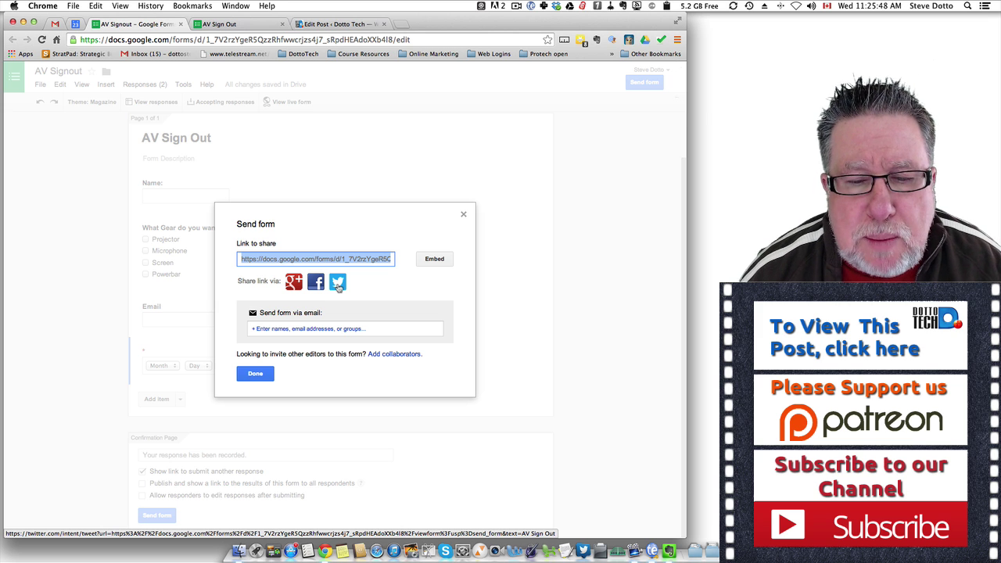
Paste the copied link into a new tab to load the live AV Sign Out form.
click(337, 286)
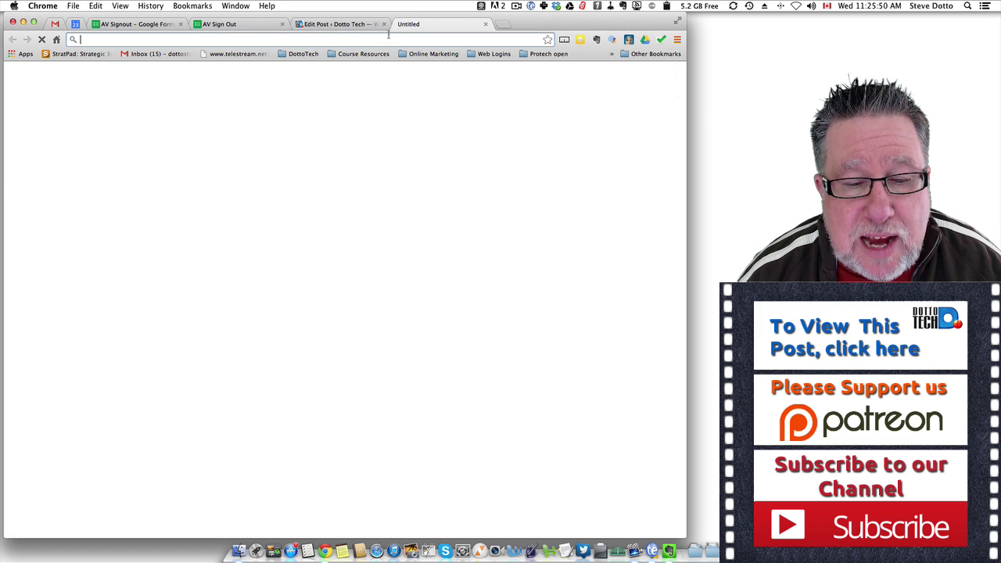
text(https://docs.google.com/forms/d/1_7V2rzYgeR5QzzRhfwwcrjzs4j7_sRpdHEAdoXXb4l8/viewform?usp=send_form)
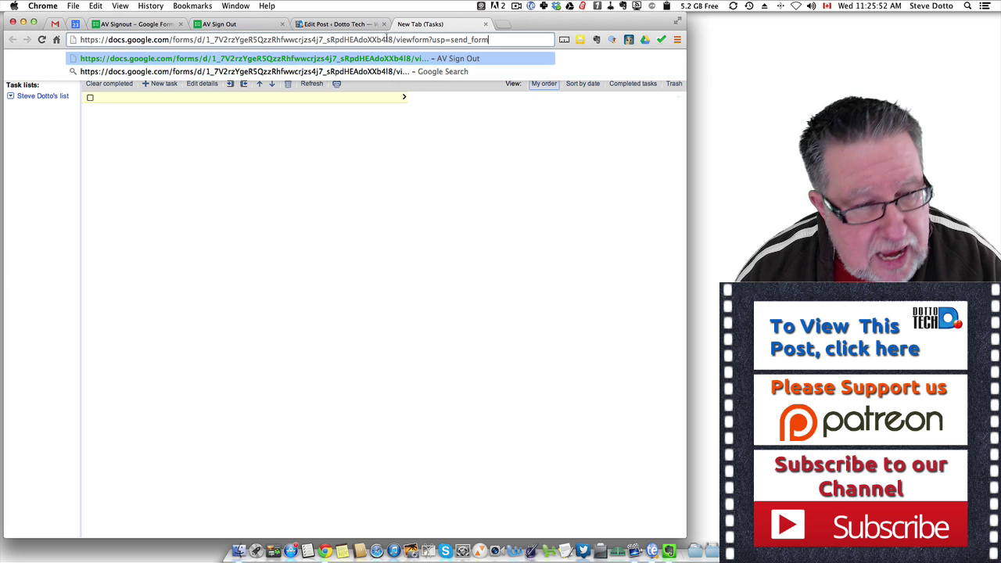
key(Return)
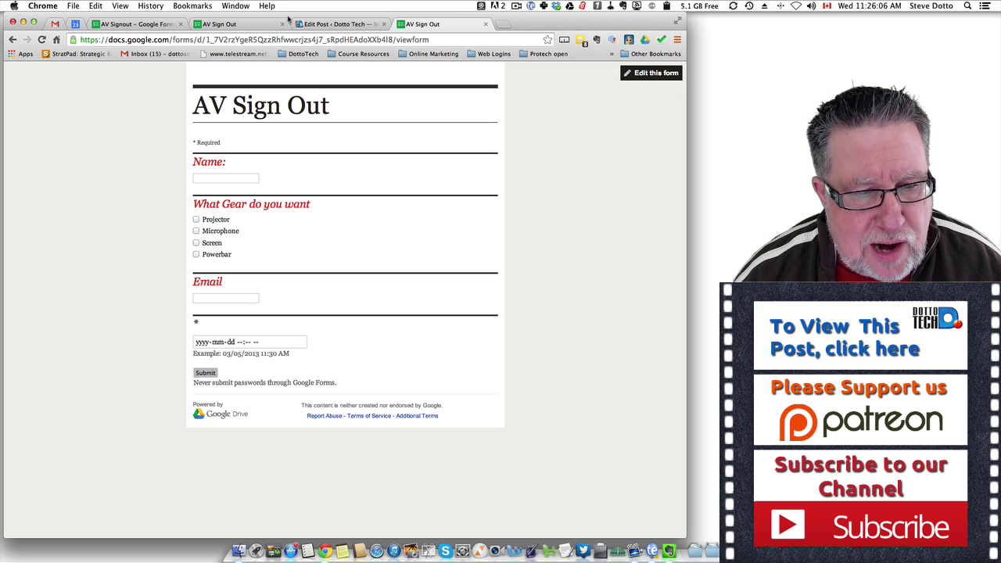
click(235, 26)
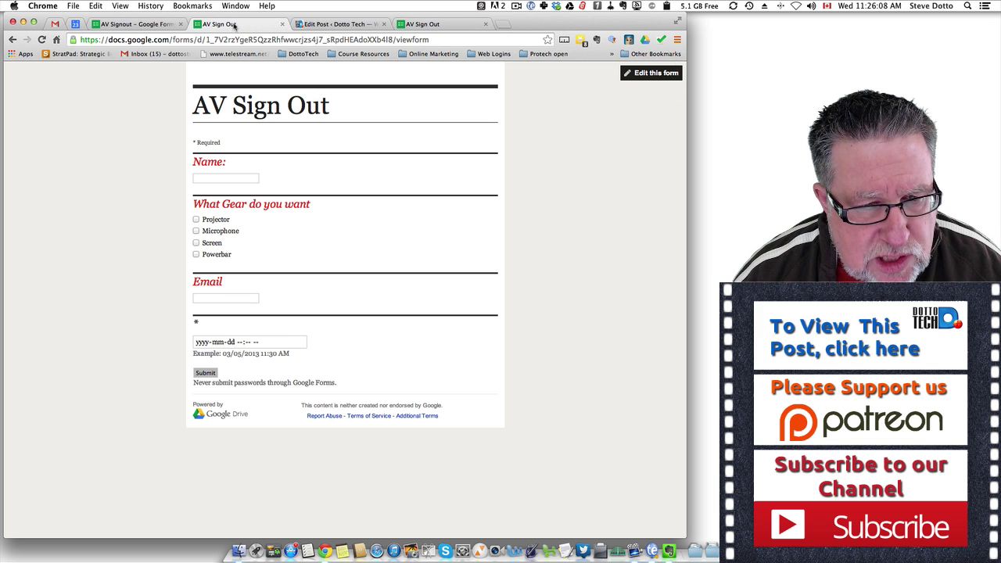
Email the AV Sign Out form, included in the message, to the recipient's address.
click(157, 25)
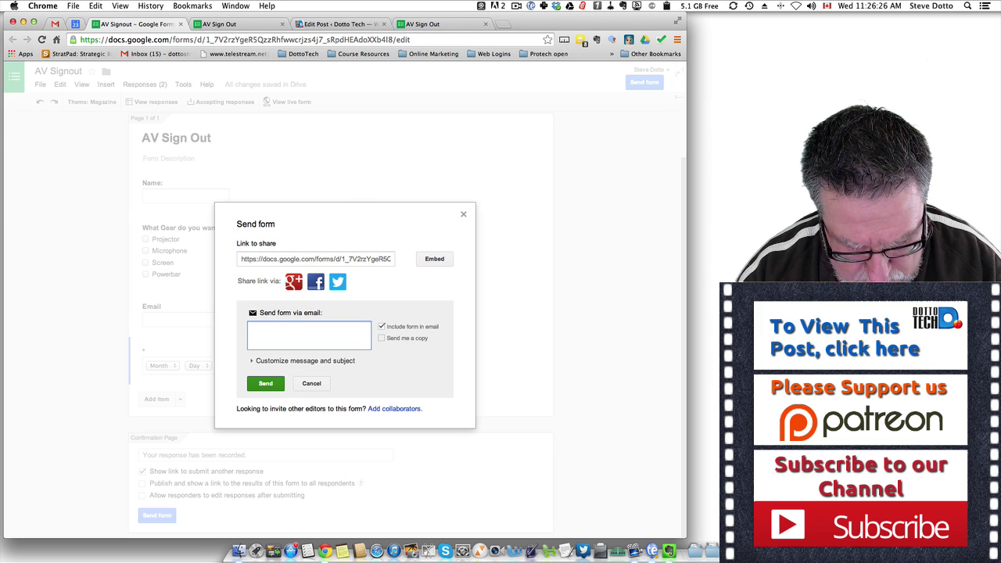
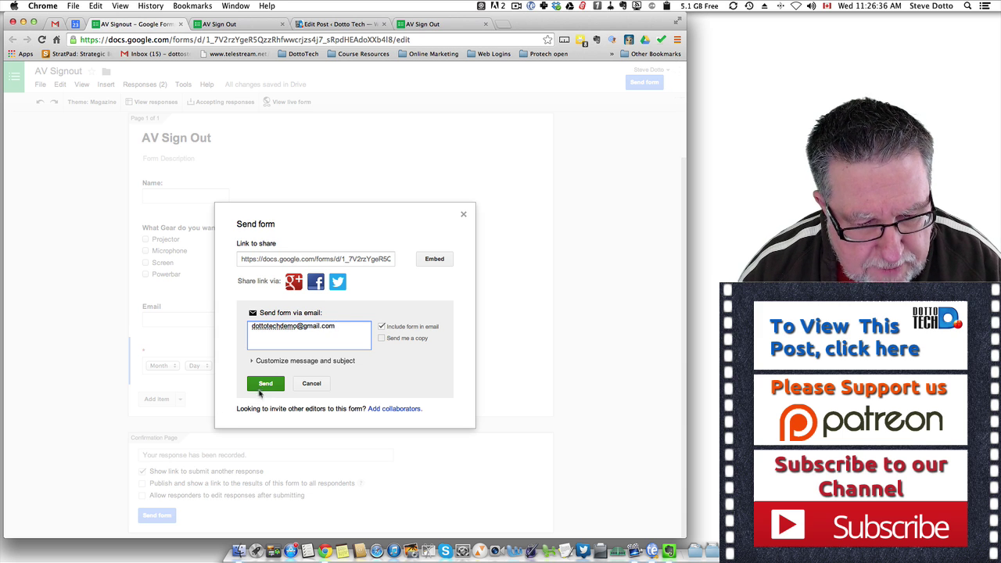
click(264, 383)
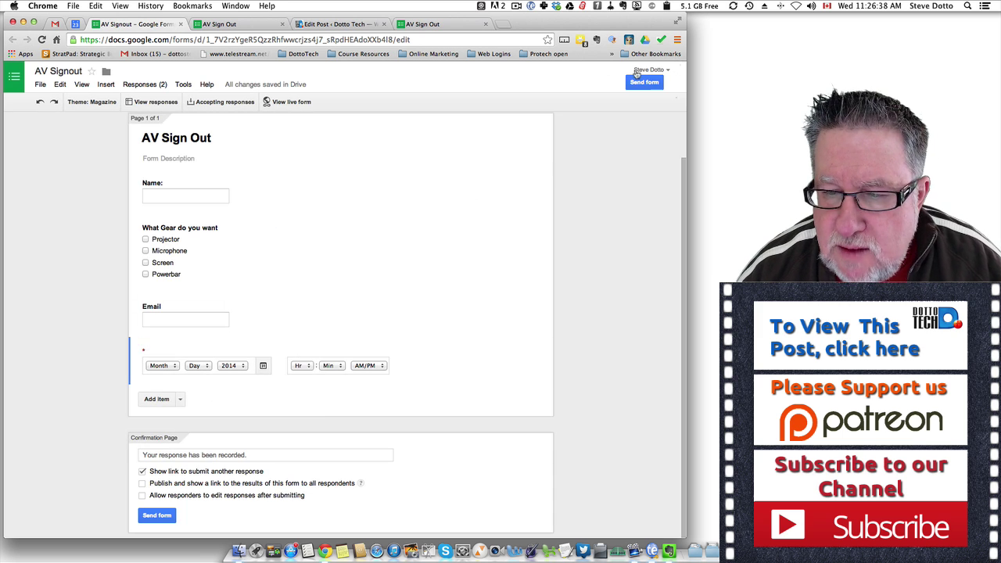
Copy the form's 760 by 500 pixel iframe embed code from the Embed options.
click(646, 83)
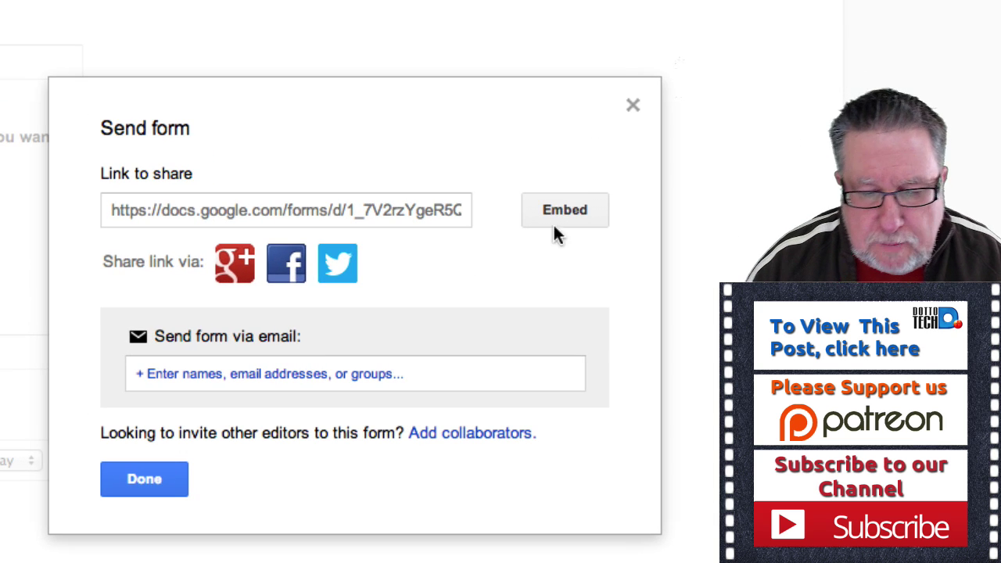
click(578, 208)
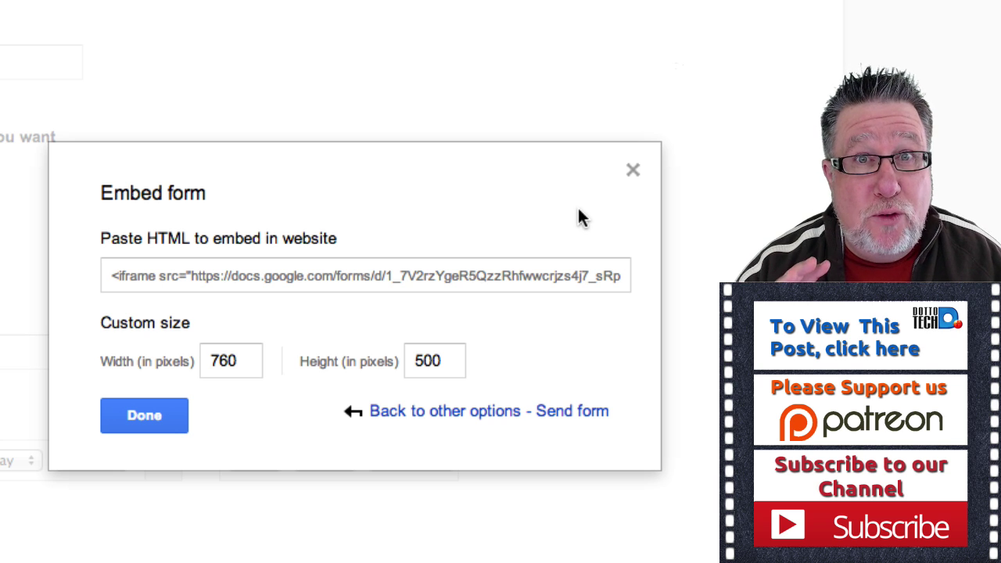
click(343, 272)
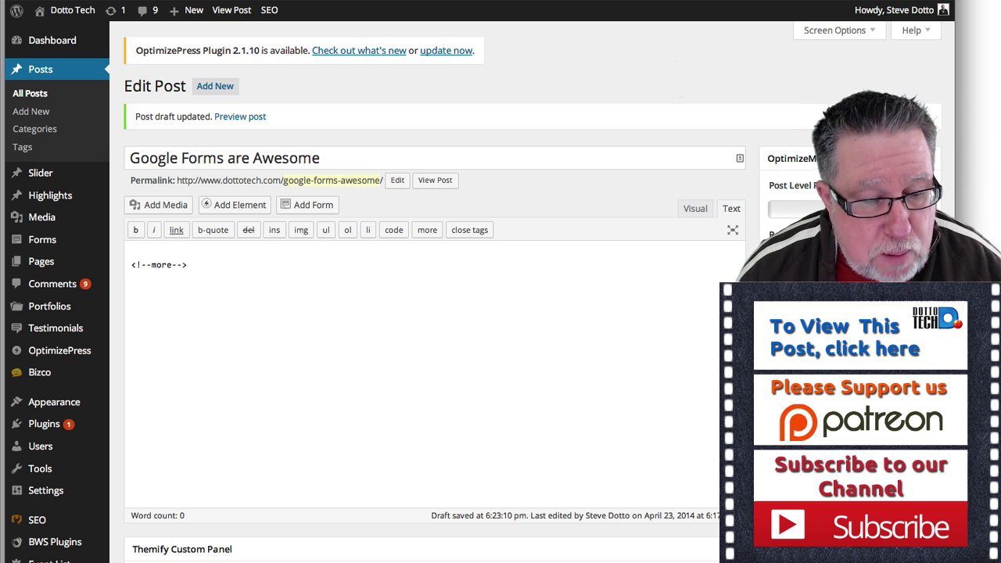
Paste the iframe code below the more tag in the Text editor, then return to Visual.
click(695, 208)
click(730, 210)
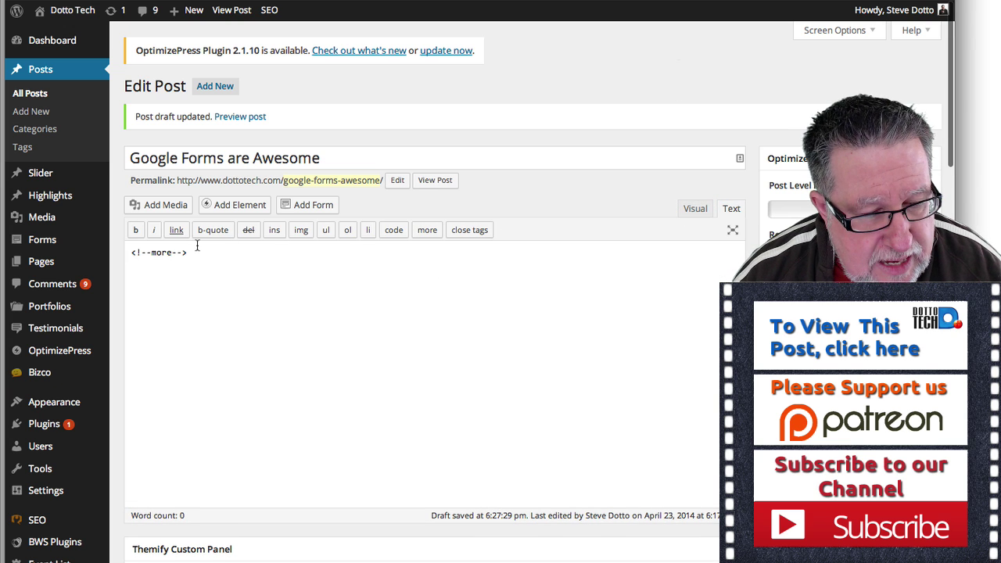
click(339, 269)
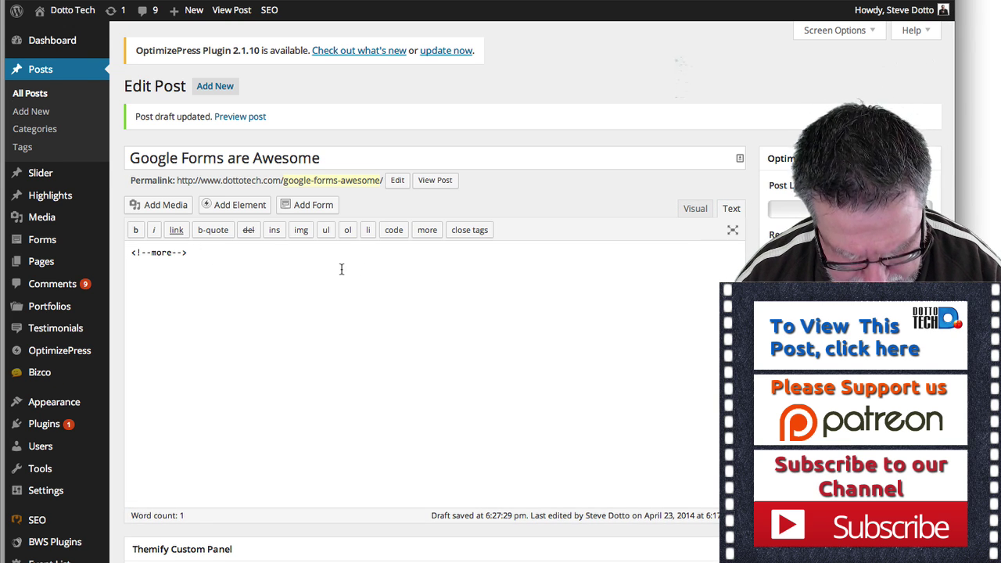
text(<iframe src="https://docs.google.com/forms/d/1_7V2rzYgeR5QzzRhfwwcrjzs4j7_sRpdHEAdoXXb4l8/viewform?embedded=true" width="760" height="500" frameborder="0" marginheight="0" marginwidth="0">Loading...</iframe>)
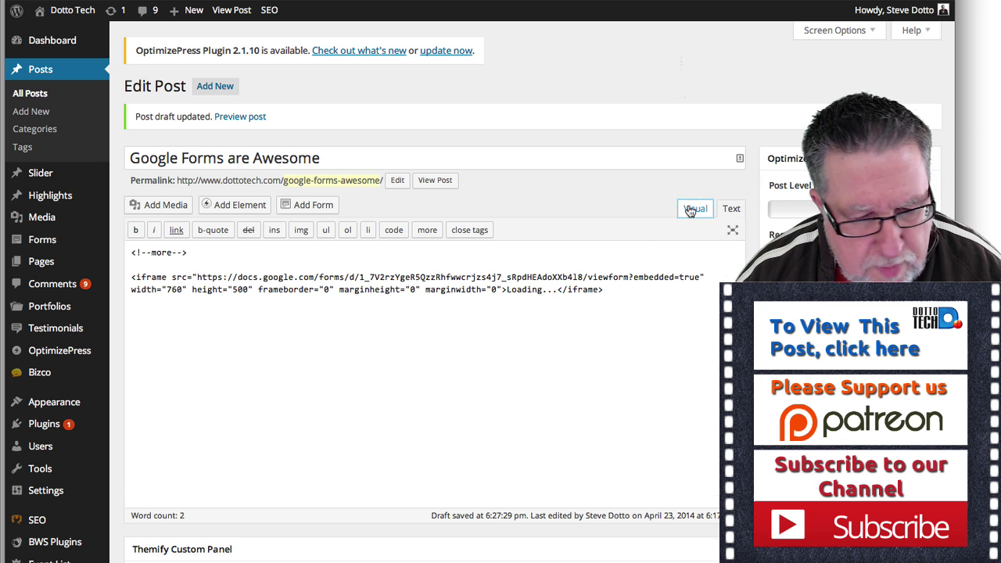
click(695, 208)
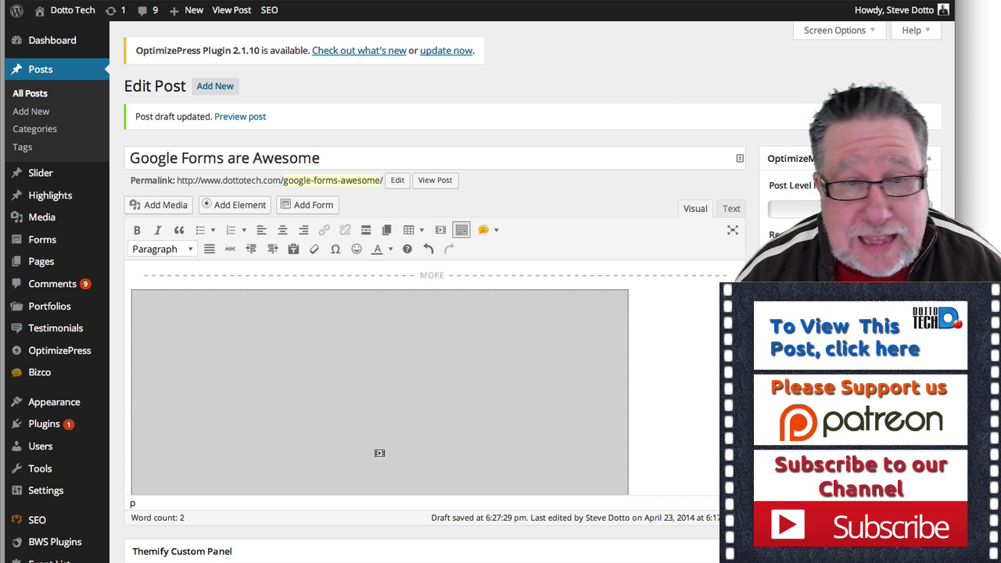
Preview the 'Google Forms are Awesome' post to check the embedded form.
click(238, 117)
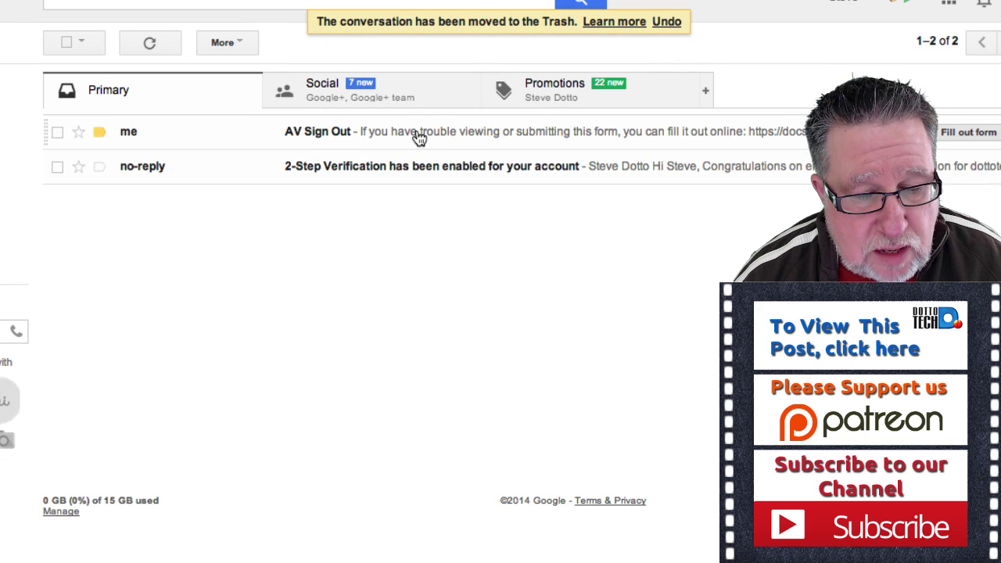
Open the received AV Sign Out email and scroll through the inline form to Submit.
click(419, 137)
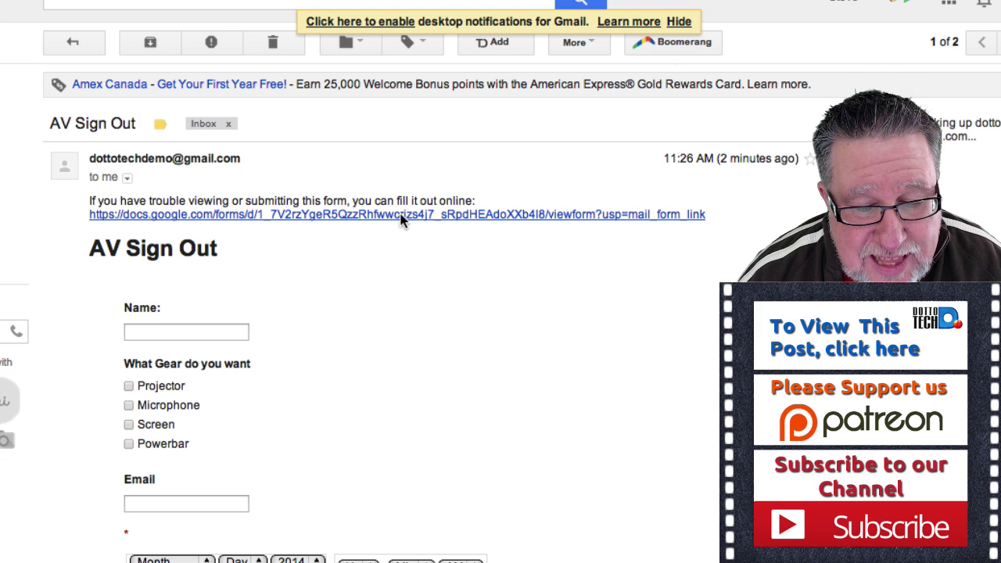
scroll(523, 354, down, 1)
scroll(522, 358, down, 5)
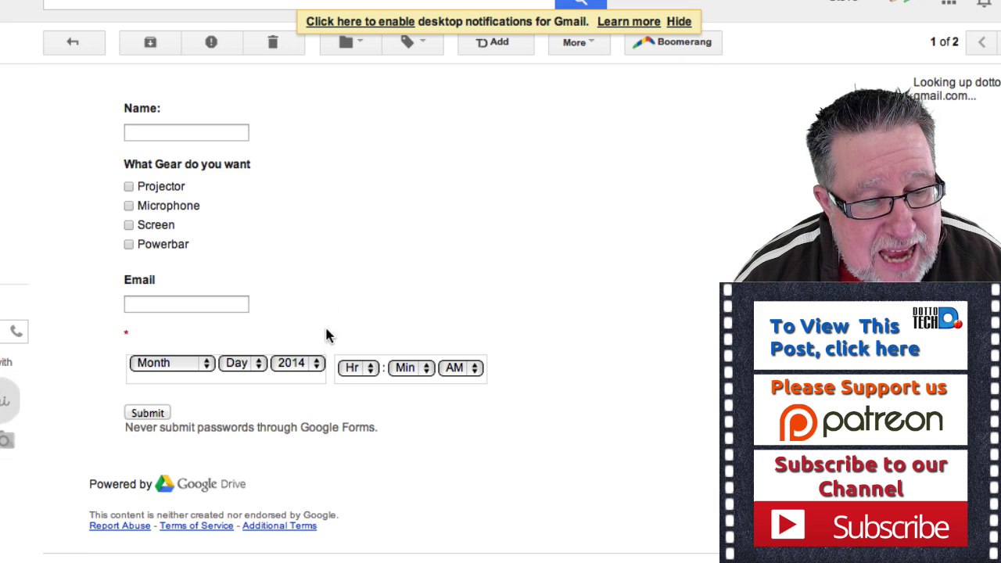